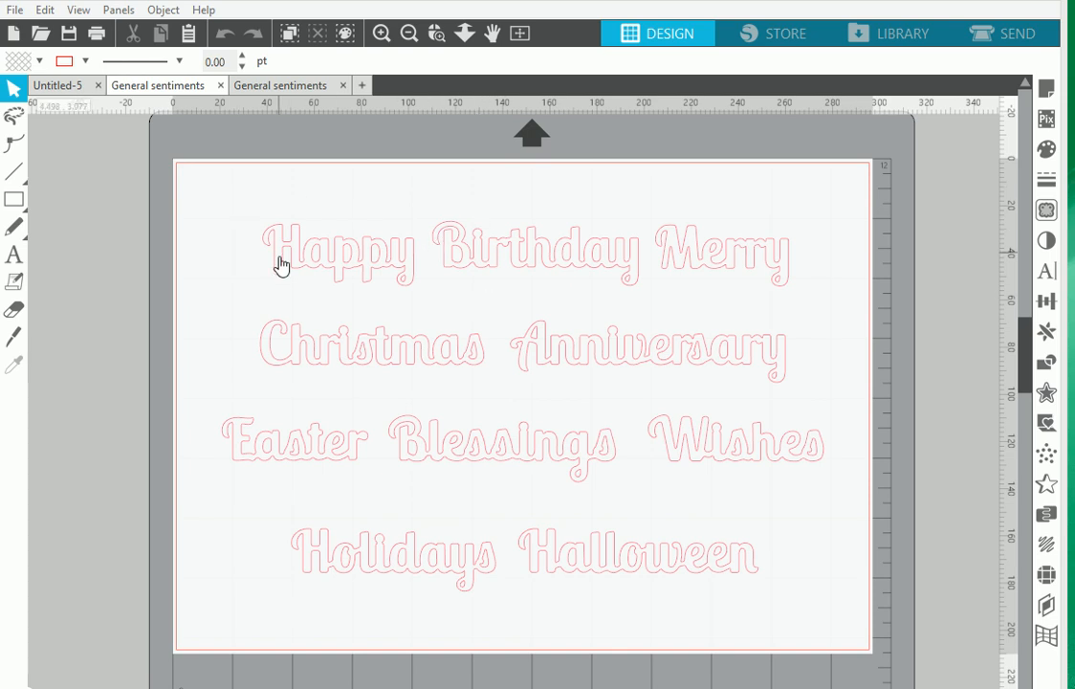
# Try to move the word "Happy" in the first row as loose outline pieces, and undo the moves
pyautogui.click(344, 268)
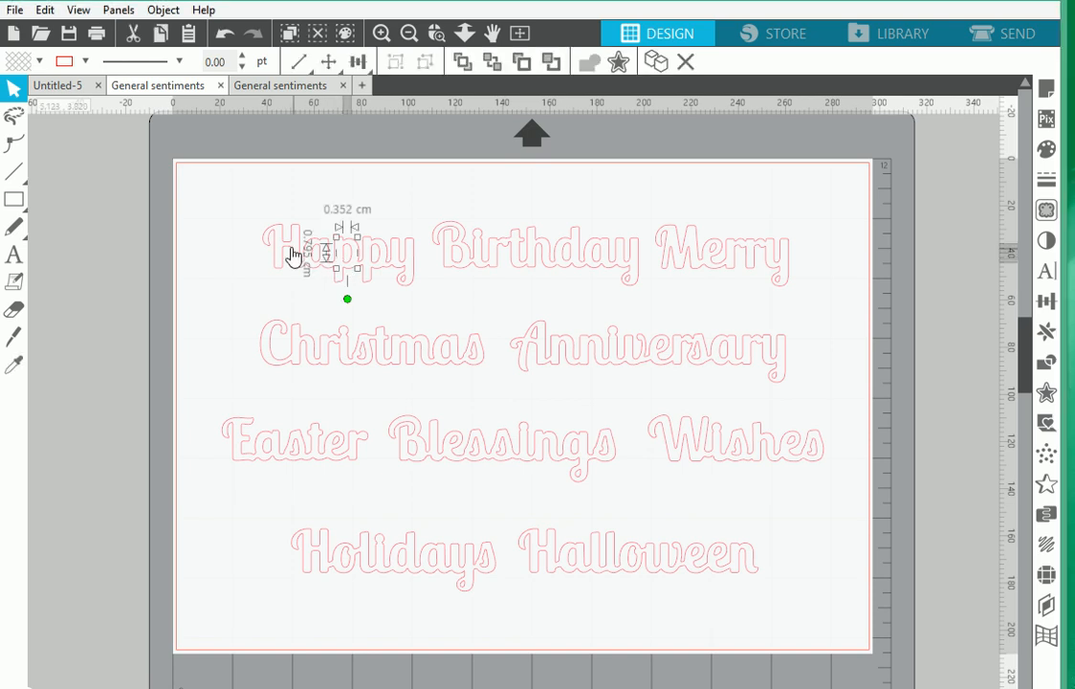
pyautogui.click(247, 217)
pyautogui.moveTo(246, 208); pyautogui.dragTo(330, 232)
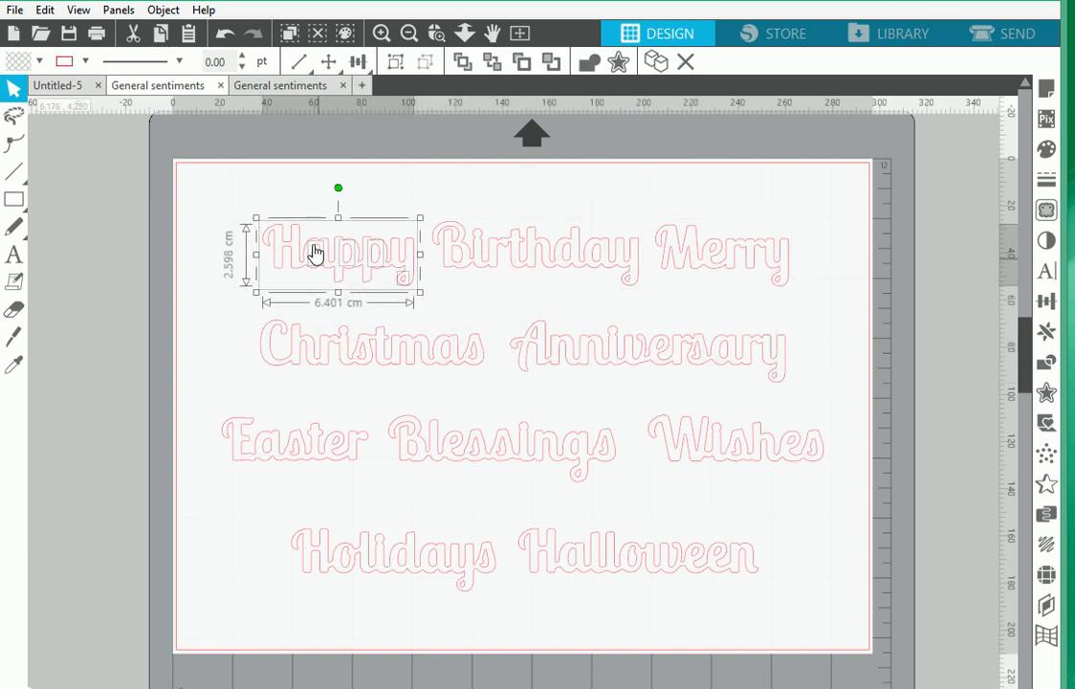
pyautogui.click(236, 166)
pyautogui.moveTo(274, 269); pyautogui.dragTo(354, 273)
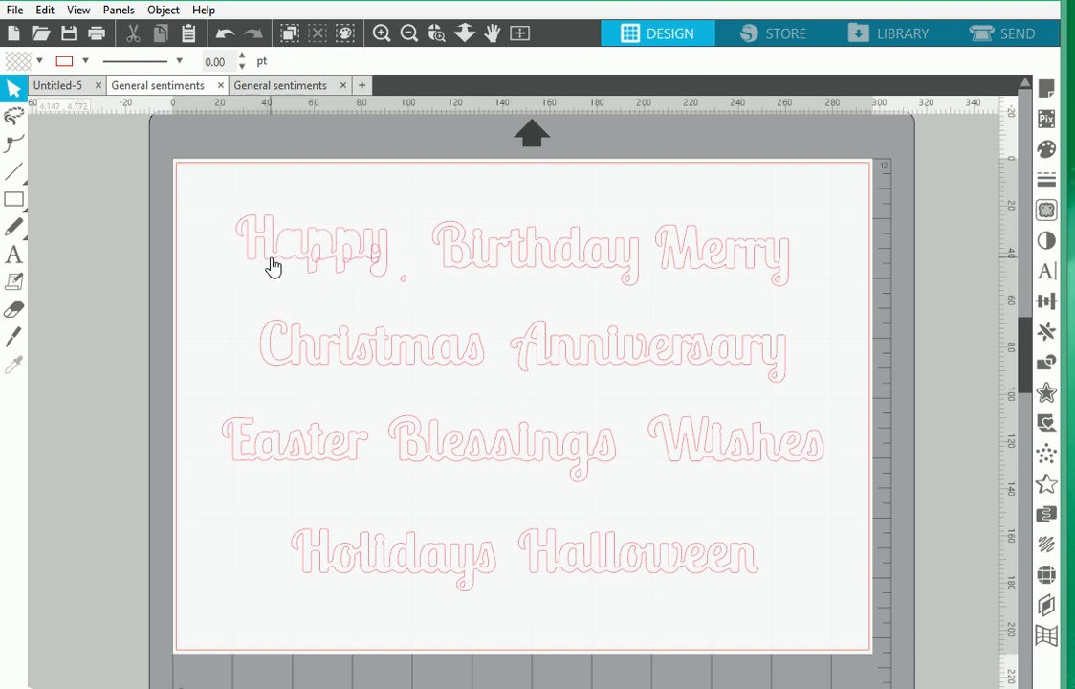
pyautogui.hotkey('ctrl', 'z')
pyautogui.hotkey('ctrl', 'z')
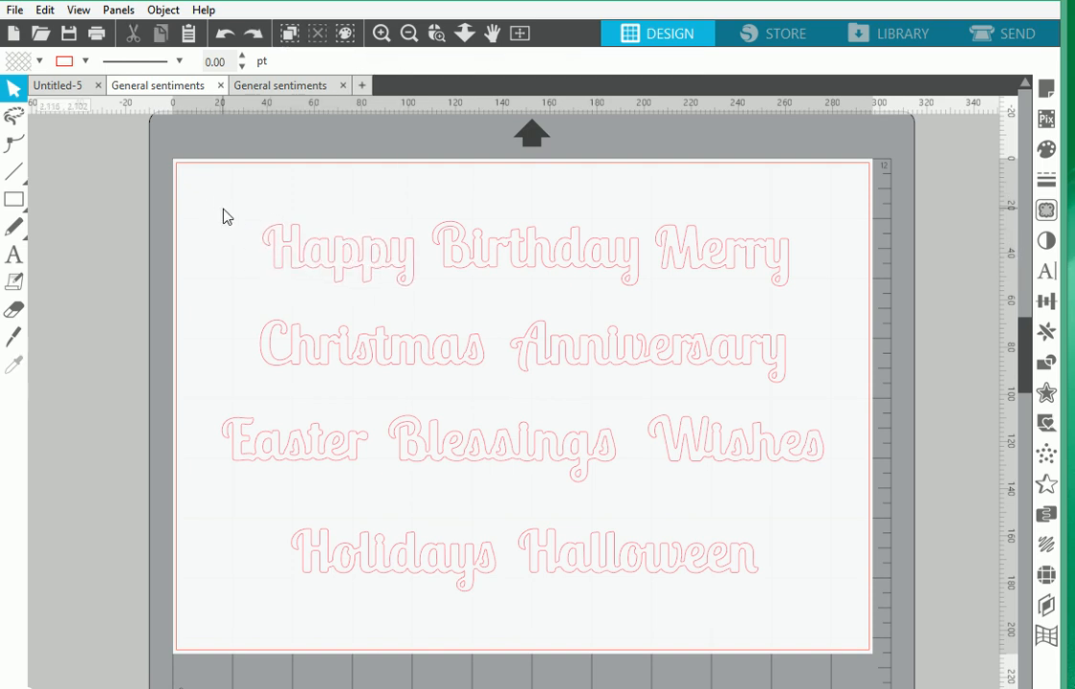
# Merge all the sentiment words into one compound path and divide it into separate words
pyautogui.moveTo(219, 203); pyautogui.dragTo(858, 627)
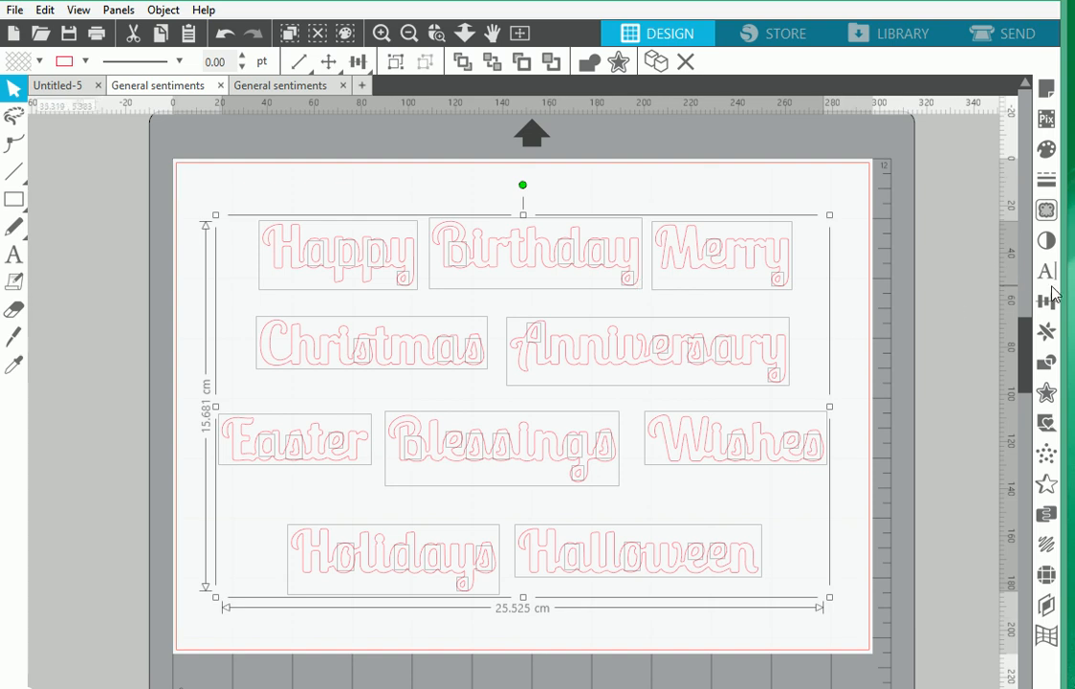
pyautogui.click(1045, 364)
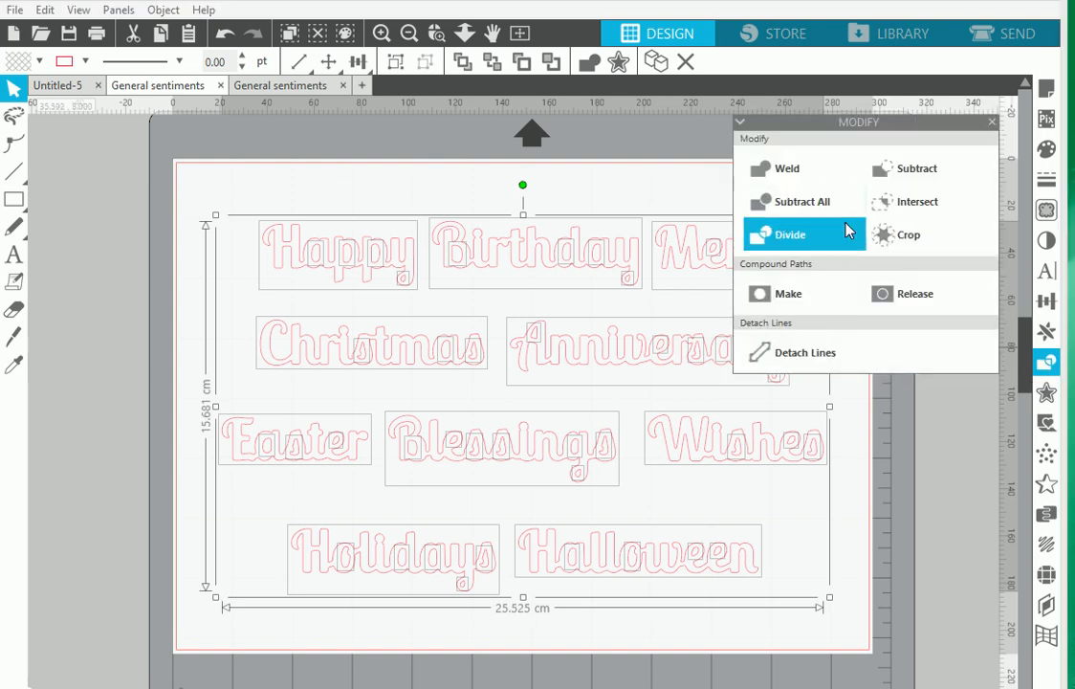
pyautogui.click(766, 297)
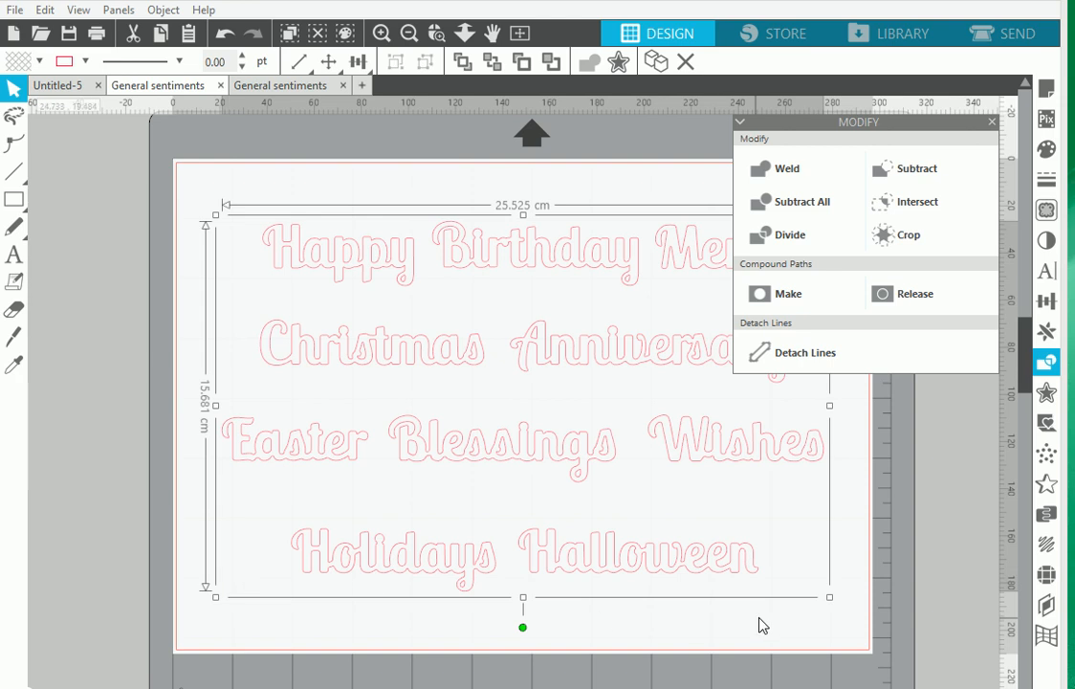
pyautogui.click(760, 239)
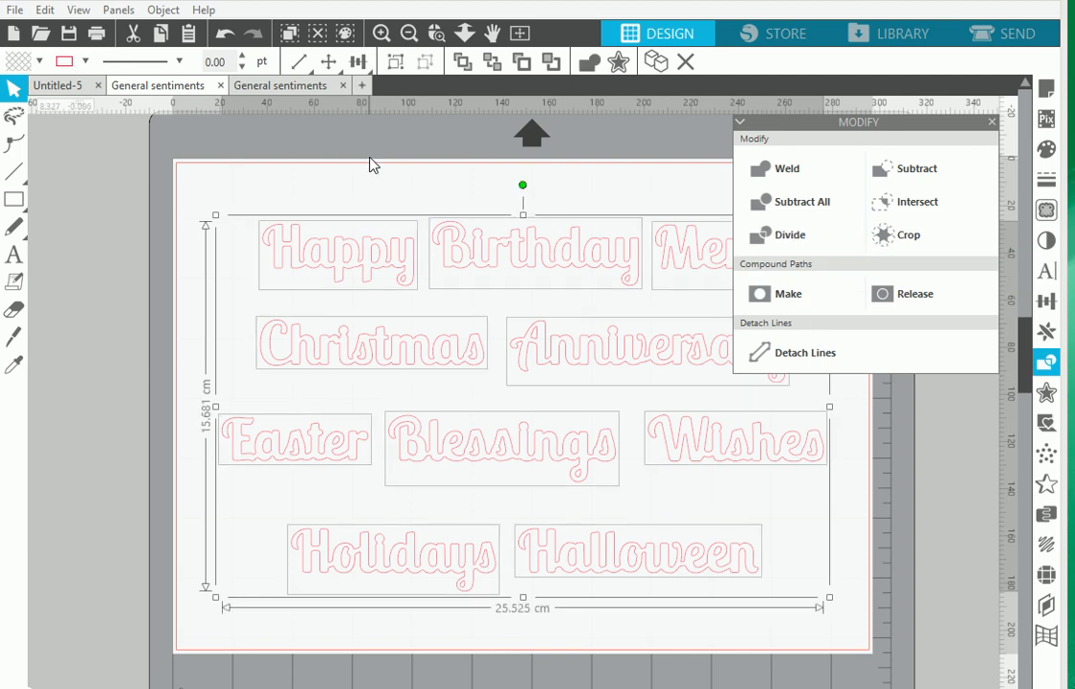
pyautogui.click(373, 209)
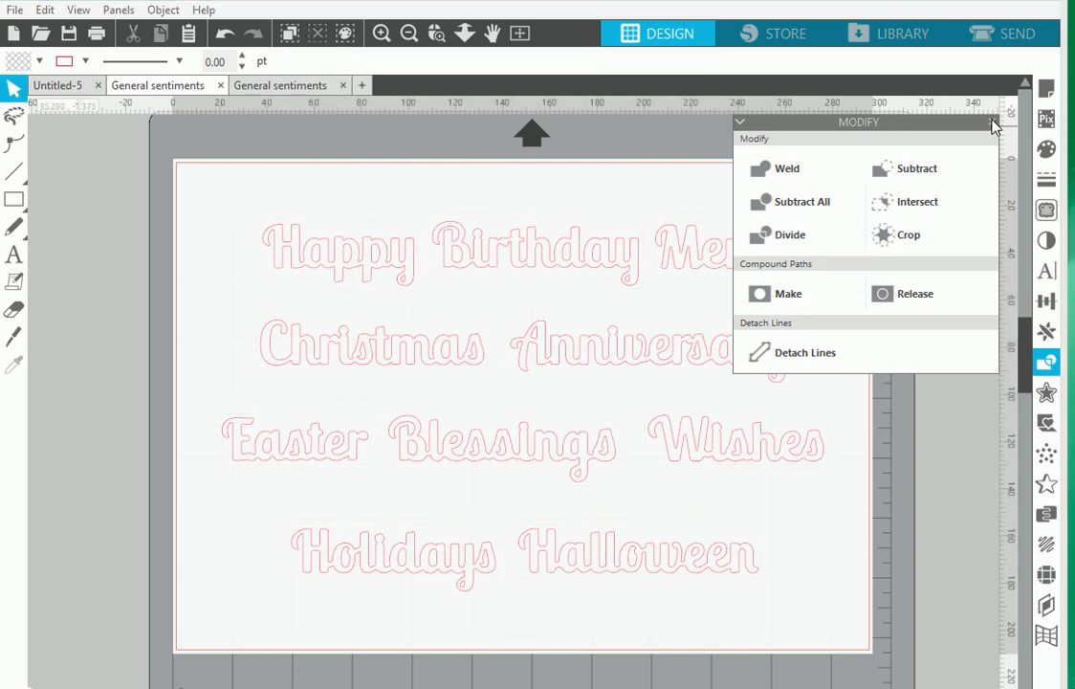
pyautogui.click(992, 121)
# Move the word "Happy" slightly up and left, and nudge "Birthday" beside it
pyautogui.moveTo(322, 257)
pyautogui.mouseDown()
pyautogui.moveTo(312, 297)
pyautogui.moveTo(305, 242)
pyautogui.moveTo(312, 252)
pyautogui.mouseUp()
pyautogui.moveTo(481, 259)
pyautogui.mouseDown()
pyautogui.moveTo(483, 295)
pyautogui.moveTo(487, 242)
pyautogui.moveTo(489, 260)
pyautogui.mouseUp()
pyautogui.click(626, 297)
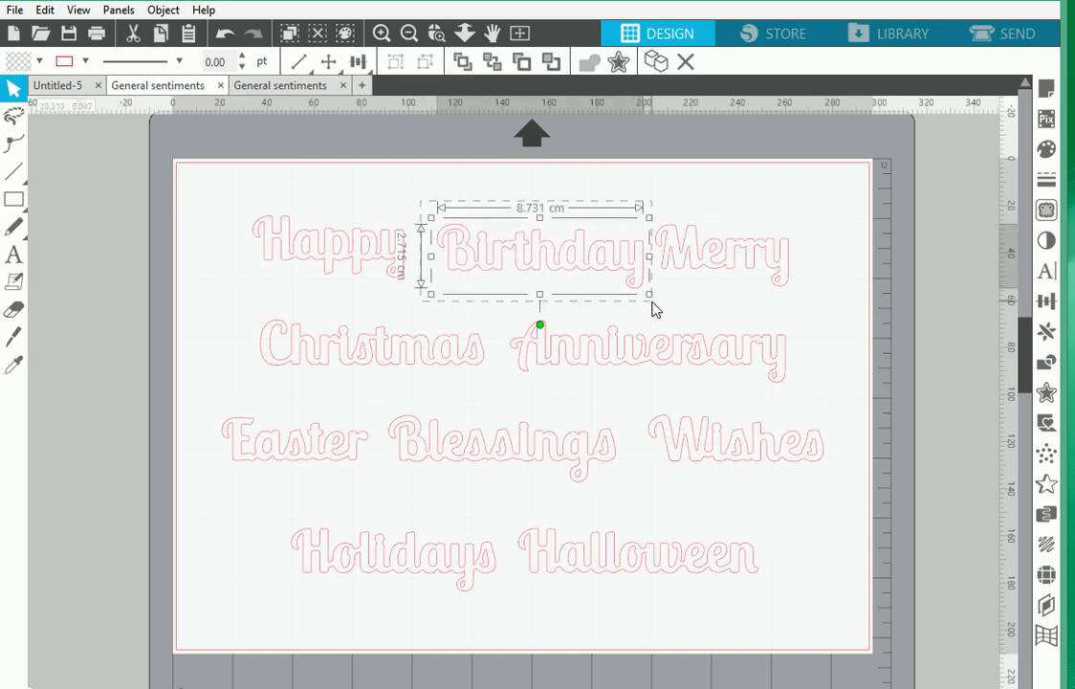
pyautogui.moveTo(614, 270)
pyautogui.mouseDown()
pyautogui.moveTo(613, 246)
pyautogui.moveTo(626, 259)
pyautogui.moveTo(605, 269)
pyautogui.mouseUp()
pyautogui.click(732, 220)
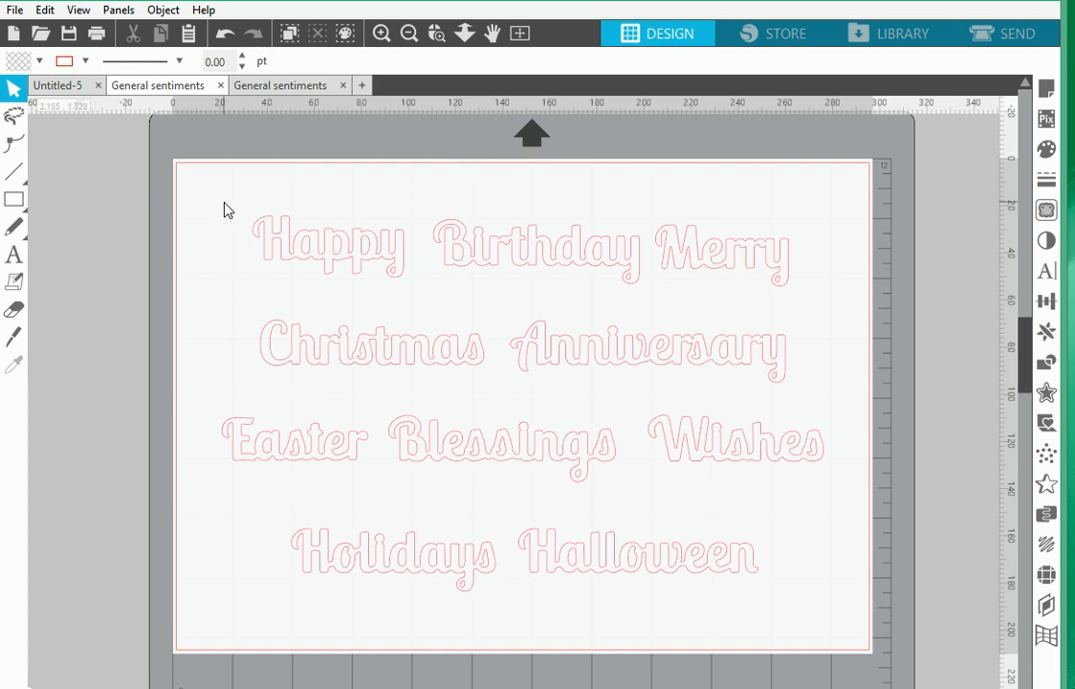
# Save the design as "General sentiments" in the My cutting files folder in Silhouette Studio V3 format
pyautogui.click(15, 12)
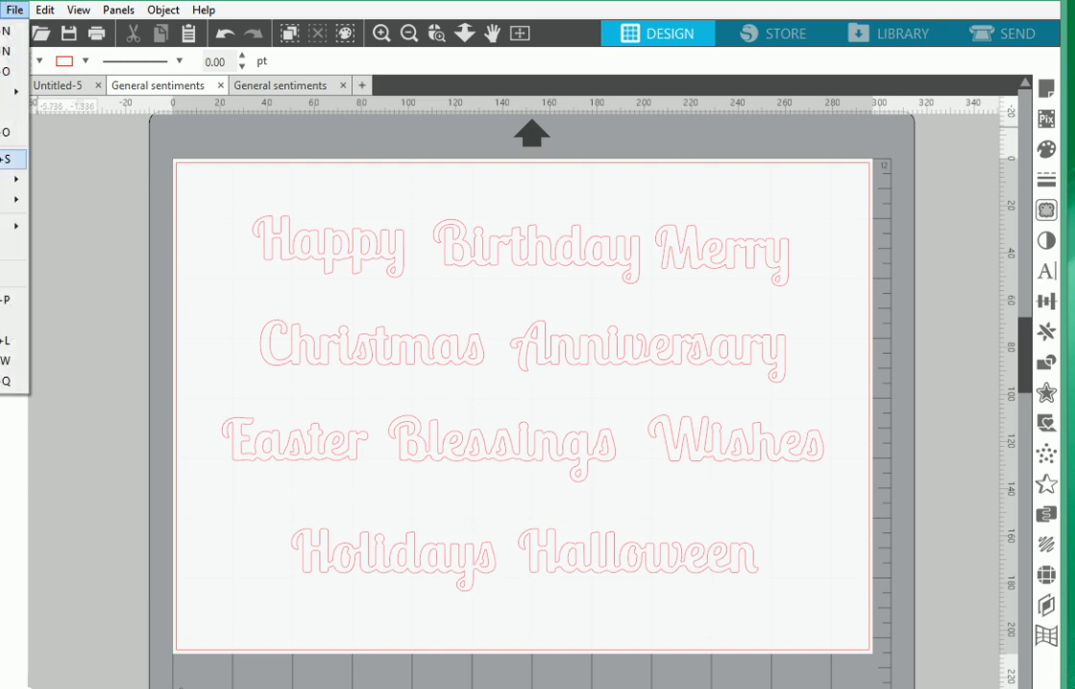
pyautogui.moveTo(9, 179)
pyautogui.click(106, 178)
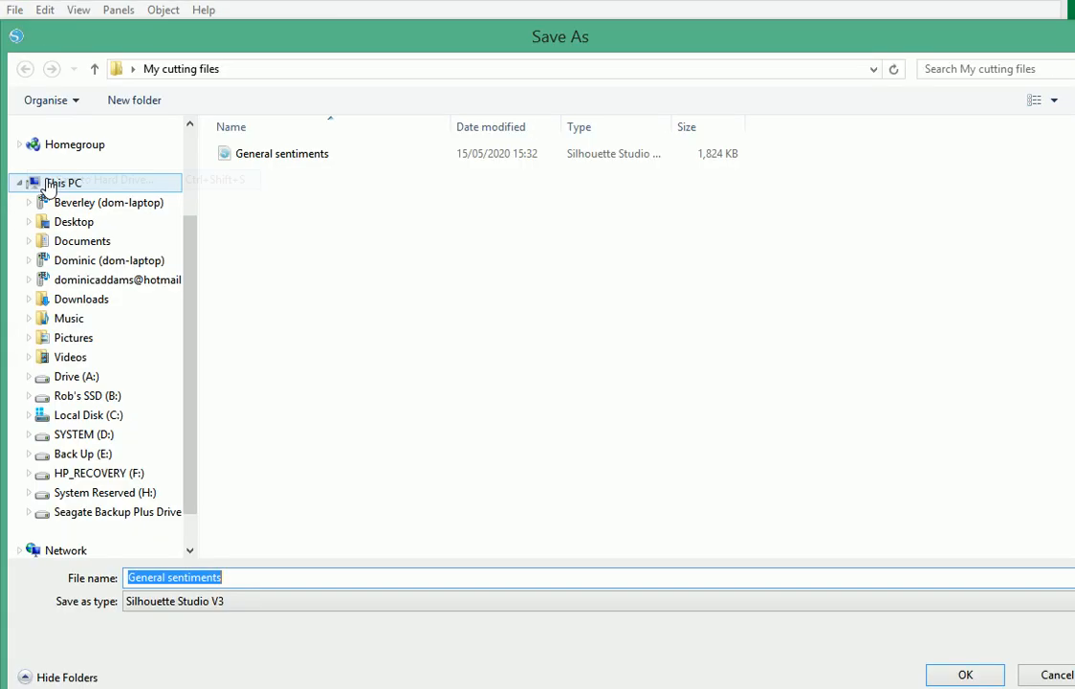
pyautogui.click(967, 675)
pyautogui.click(521, 355)
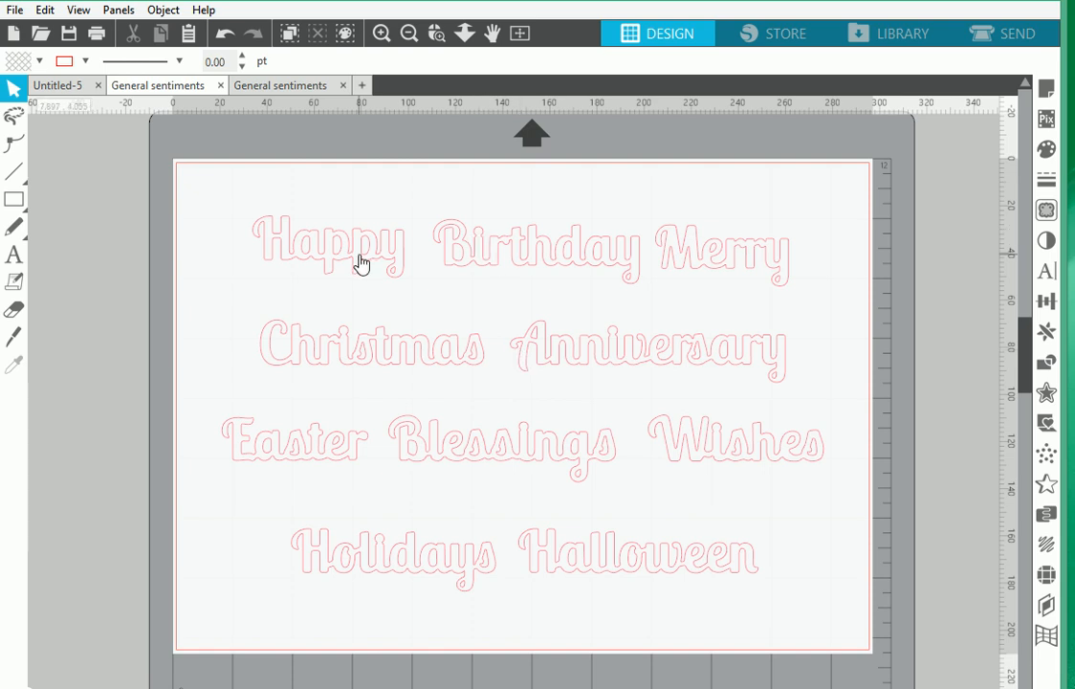
# Move the word "Happy" in the first row slightly up and to the right
pyautogui.moveTo(360, 264)
pyautogui.mouseDown()
pyautogui.moveTo(363, 286)
pyautogui.moveTo(353, 252)
pyautogui.moveTo(384, 256)
pyautogui.moveTo(370, 253)
pyautogui.mouseUp()
pyautogui.moveTo(523, 269)
pyautogui.mouseDown()
pyautogui.moveTo(523, 240)
pyautogui.moveTo(520, 261)
pyautogui.mouseUp()
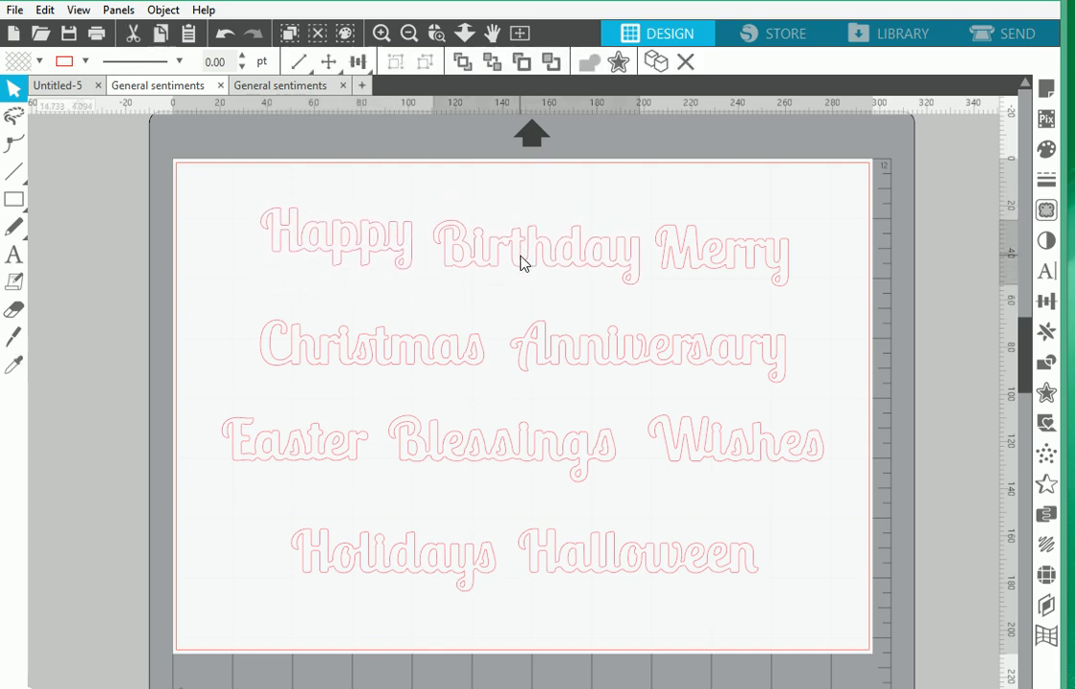
pyautogui.click(240, 180)
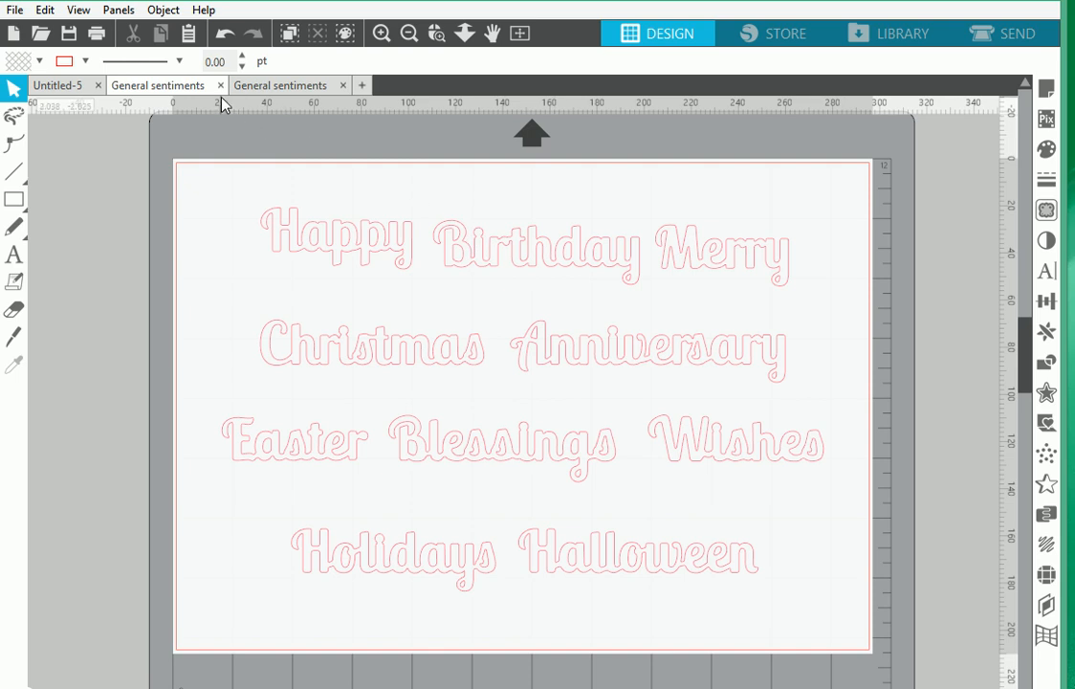
# Switch to the other General sentiments document and divide its combined sentiment shape into separate words
pyautogui.click(284, 85)
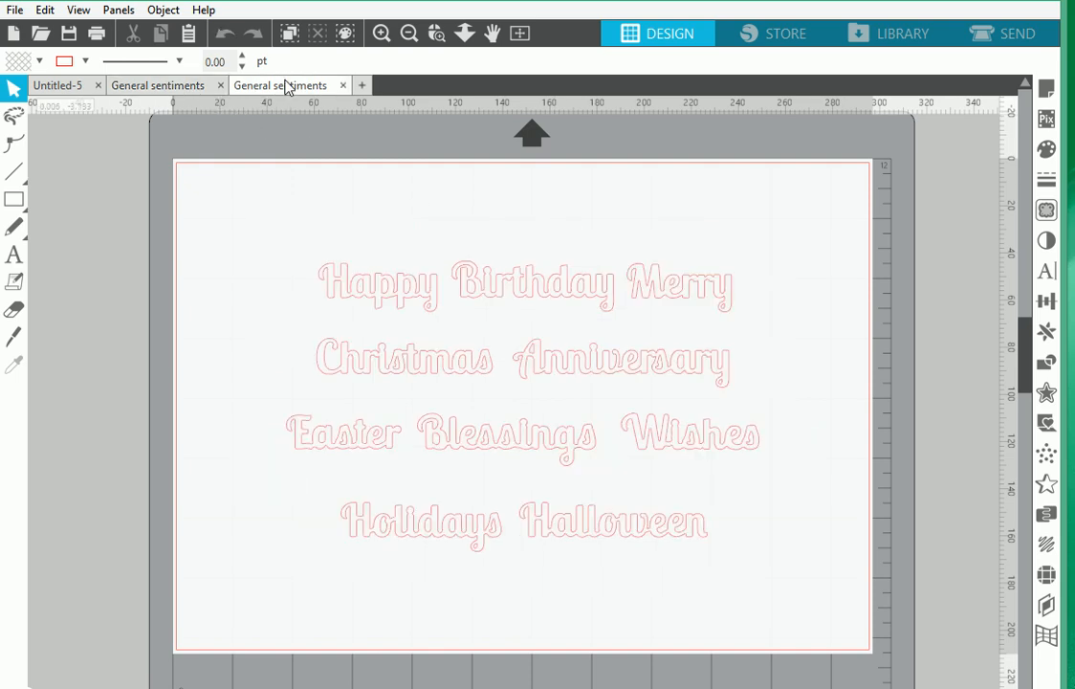
pyautogui.click(389, 301)
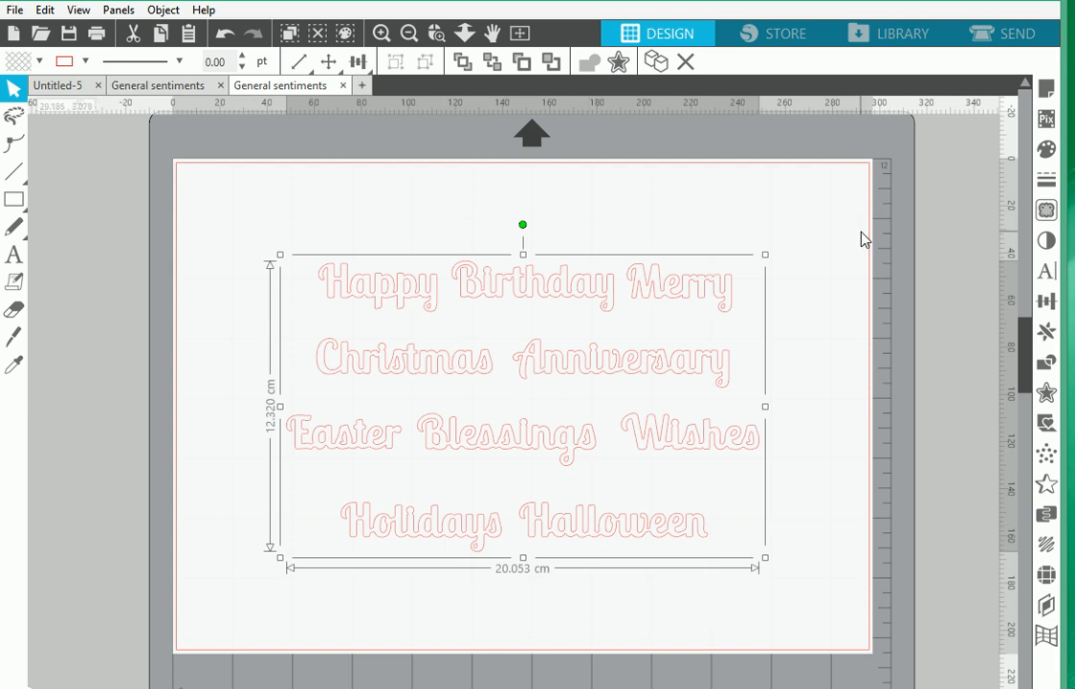
pyautogui.click(1048, 366)
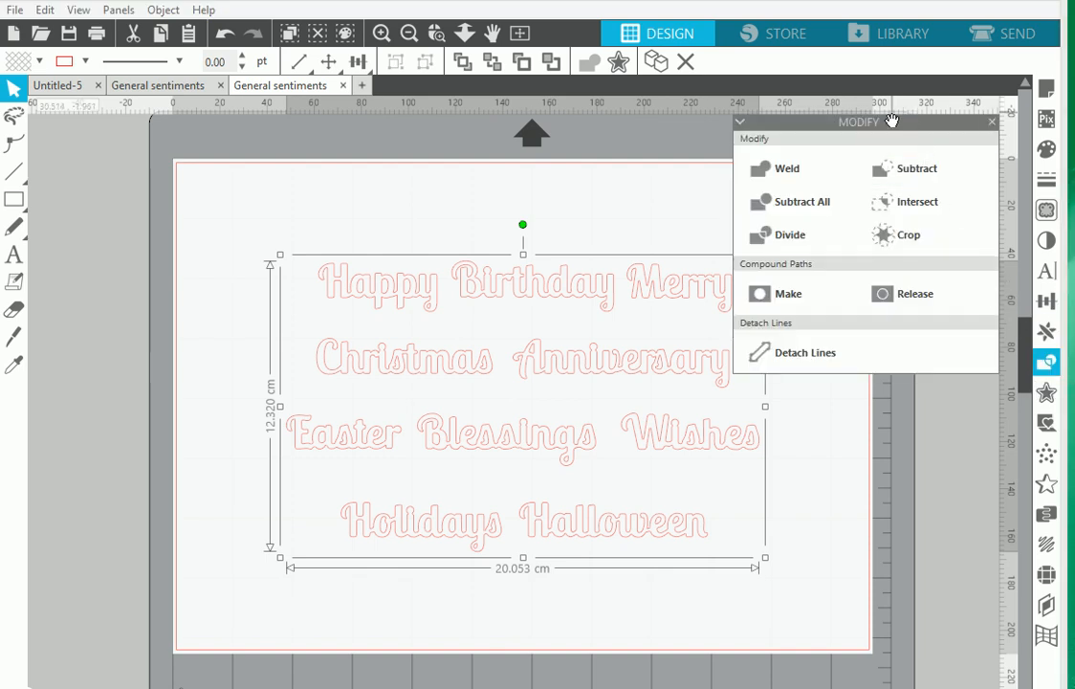
pyautogui.click(775, 238)
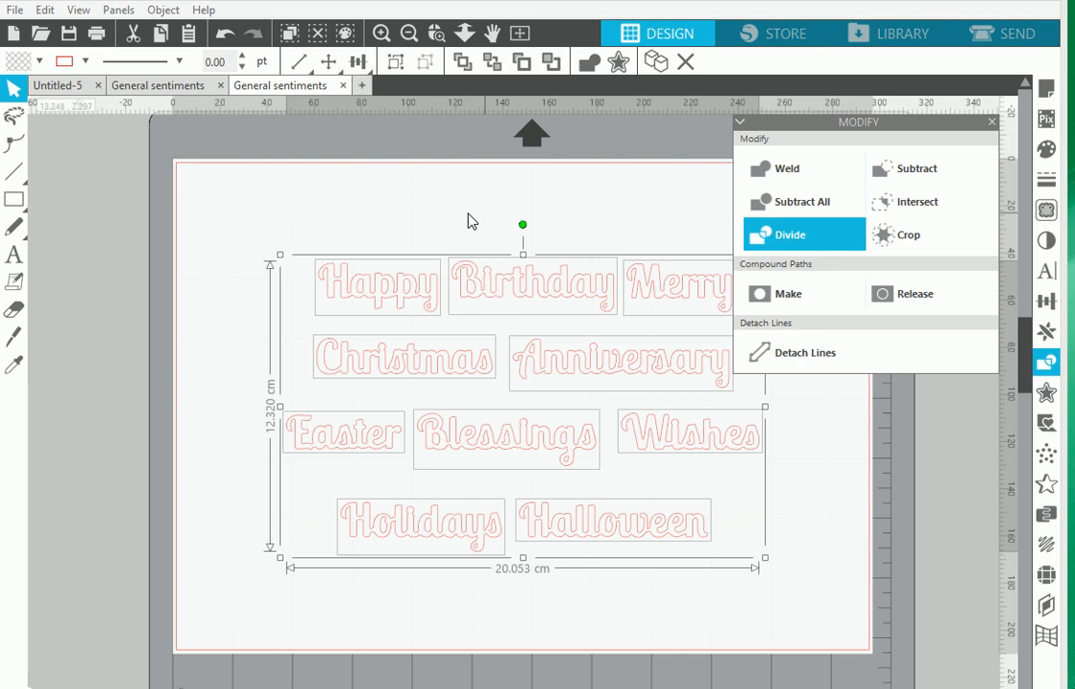
pyautogui.click(386, 228)
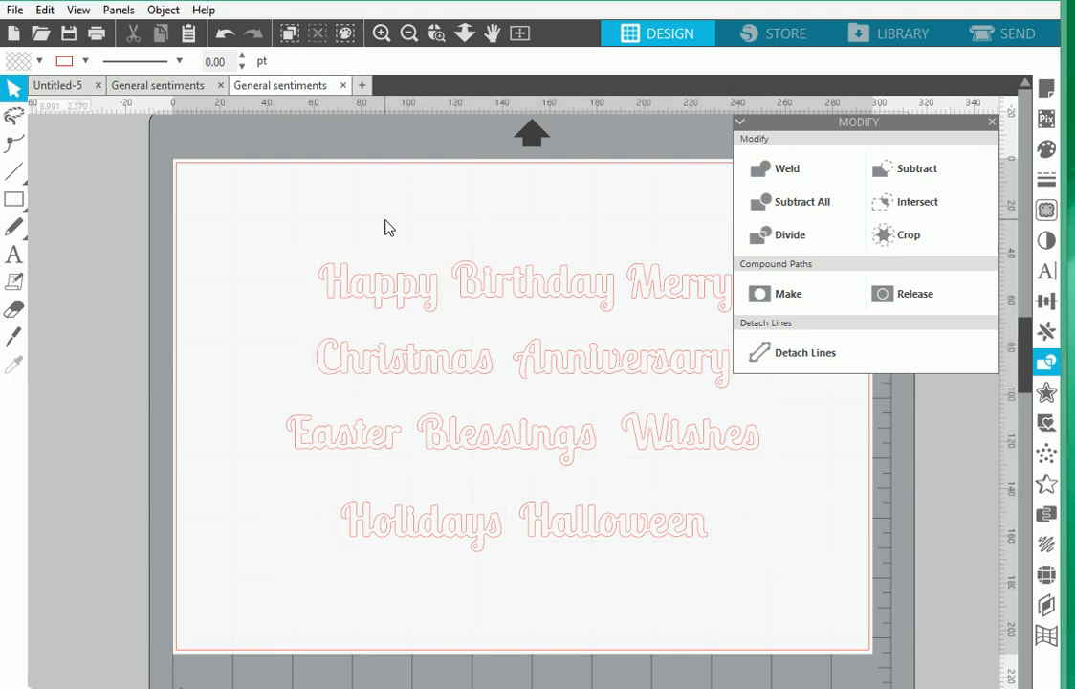
pyautogui.click(993, 122)
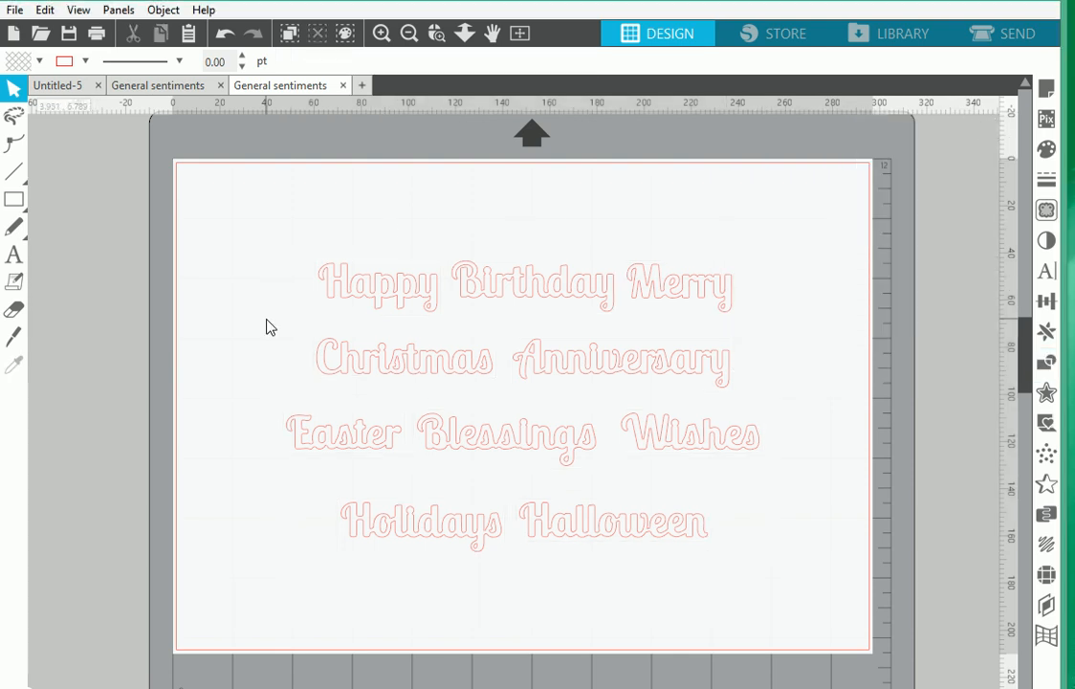
# Move the words "Happy", "Birthday" and "Merry" individually, shifting each slightly up or left in the first row
pyautogui.moveTo(408, 303)
pyautogui.mouseDown()
pyautogui.moveTo(403, 278)
pyautogui.moveTo(384, 271)
pyautogui.moveTo(396, 305)
pyautogui.moveTo(398, 292)
pyautogui.mouseUp()
pyautogui.click(398, 292)
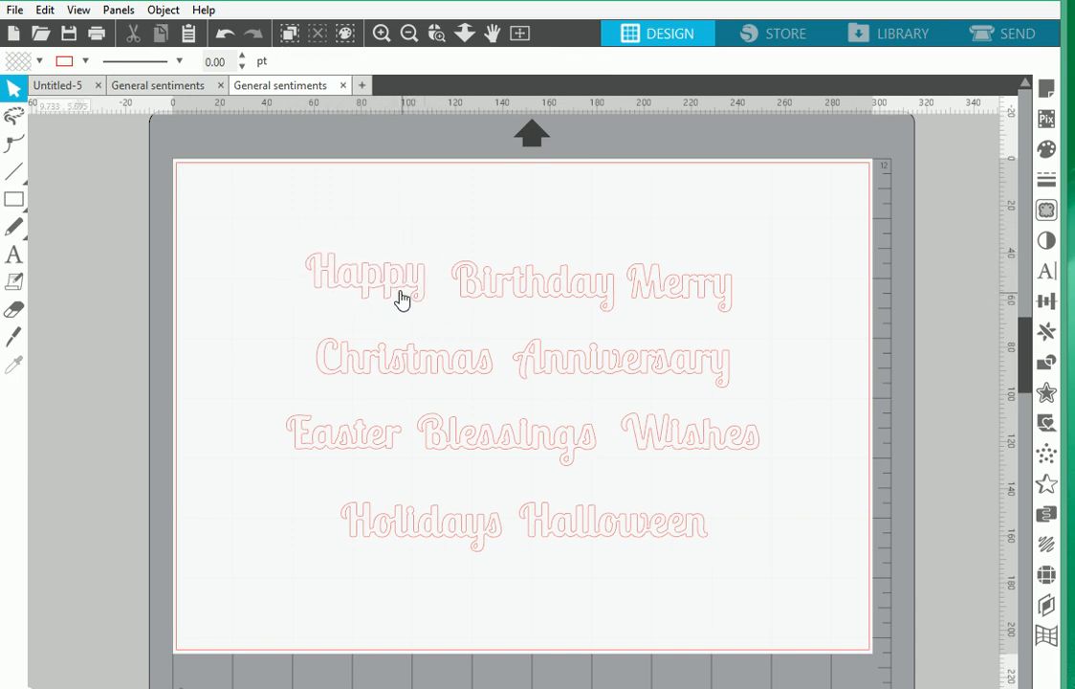
pyautogui.moveTo(538, 283); pyautogui.dragTo(530, 283)
pyautogui.click(530, 284)
pyautogui.moveTo(684, 291)
pyautogui.mouseDown()
pyautogui.moveTo(672, 293)
pyautogui.moveTo(683, 289)
pyautogui.moveTo(677, 280)
pyautogui.mouseUp()
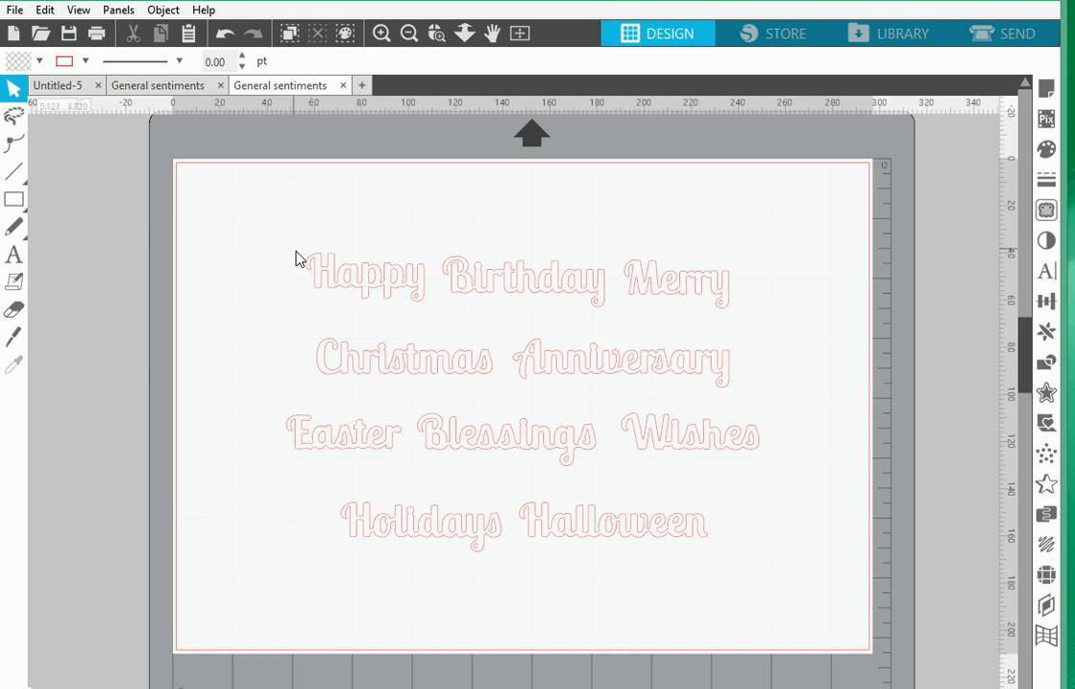
pyautogui.moveTo(353, 283)
pyautogui.mouseDown()
pyautogui.moveTo(319, 247)
pyautogui.moveTo(345, 283)
pyautogui.mouseUp()
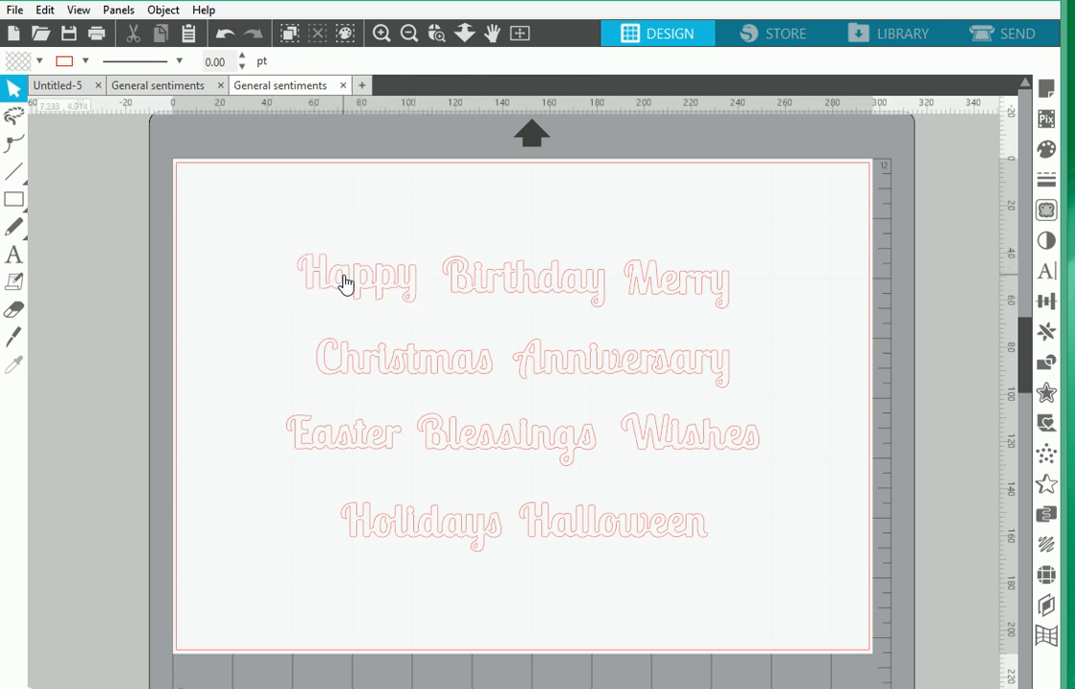